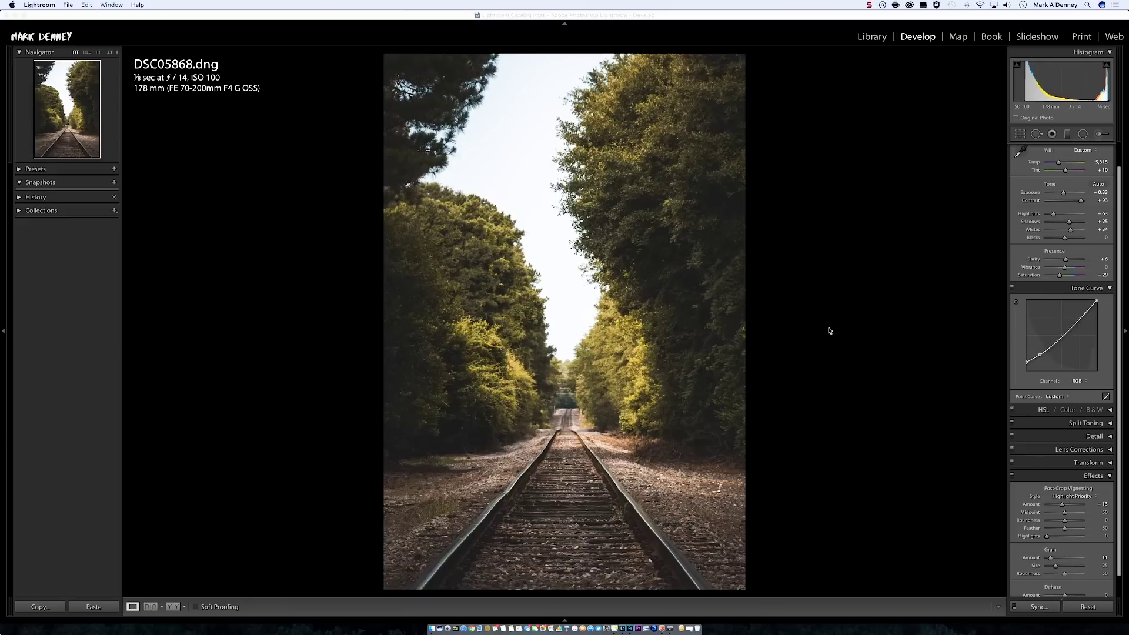
Examine the sharpness of the railway tracks in the foreground of DSC05868.dng up close.
{"action": "left_click", "coordinate": [818, 350]}
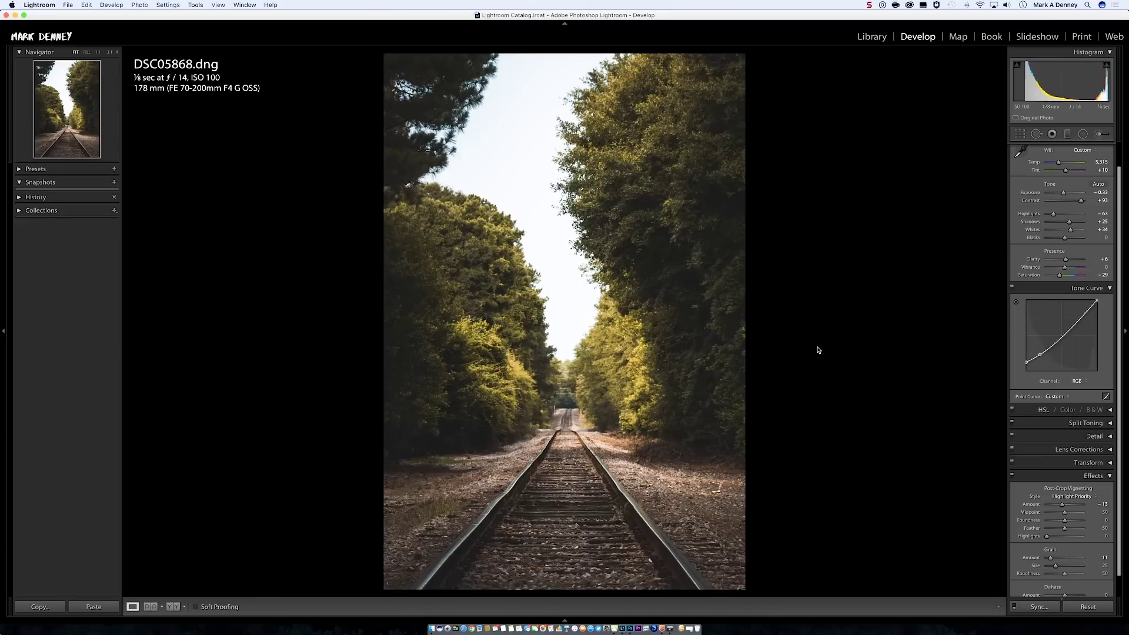
{"action": "left_click", "coordinate": [562, 573]}
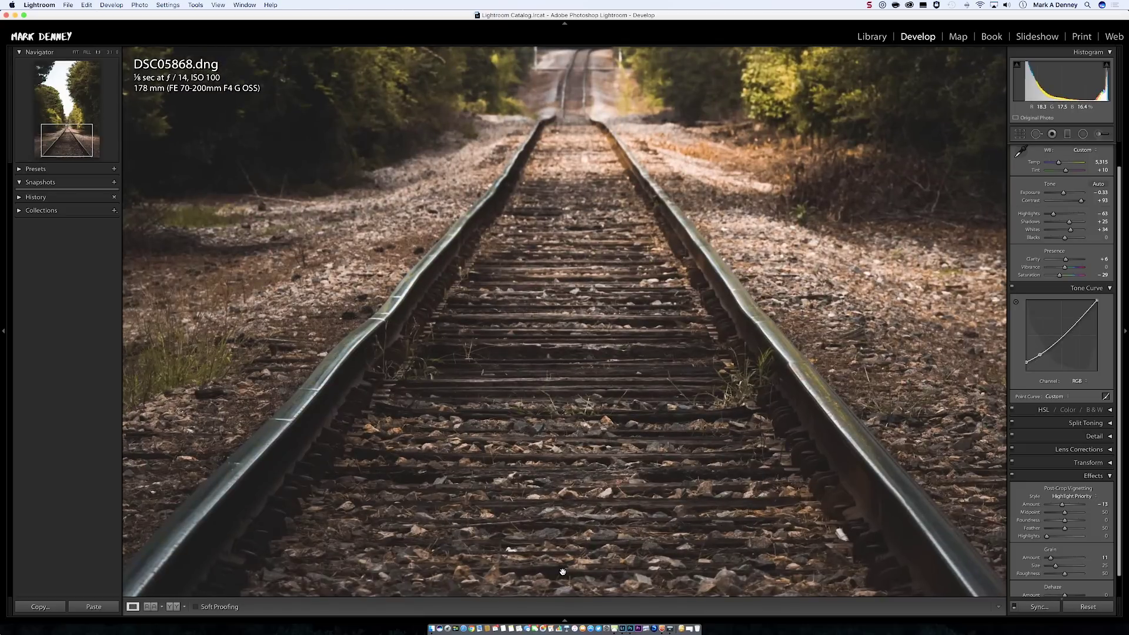
{"action": "scroll", "coordinate": [563, 573], "scroll_direction": "up", "scroll_amount": 2}
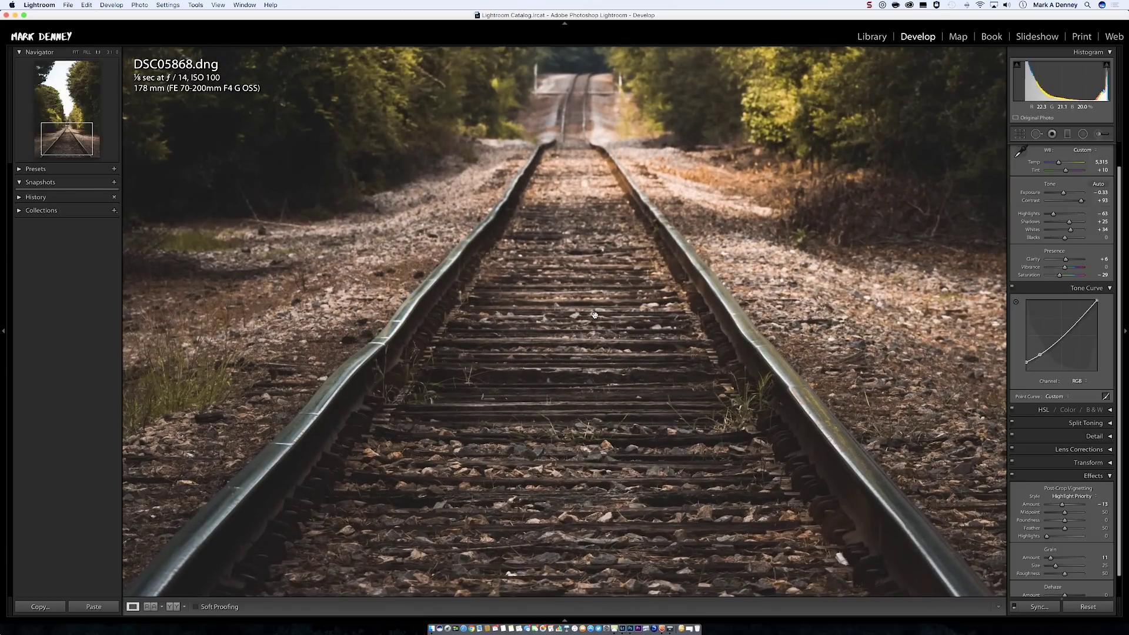
{"action": "left_click", "coordinate": [564, 308]}
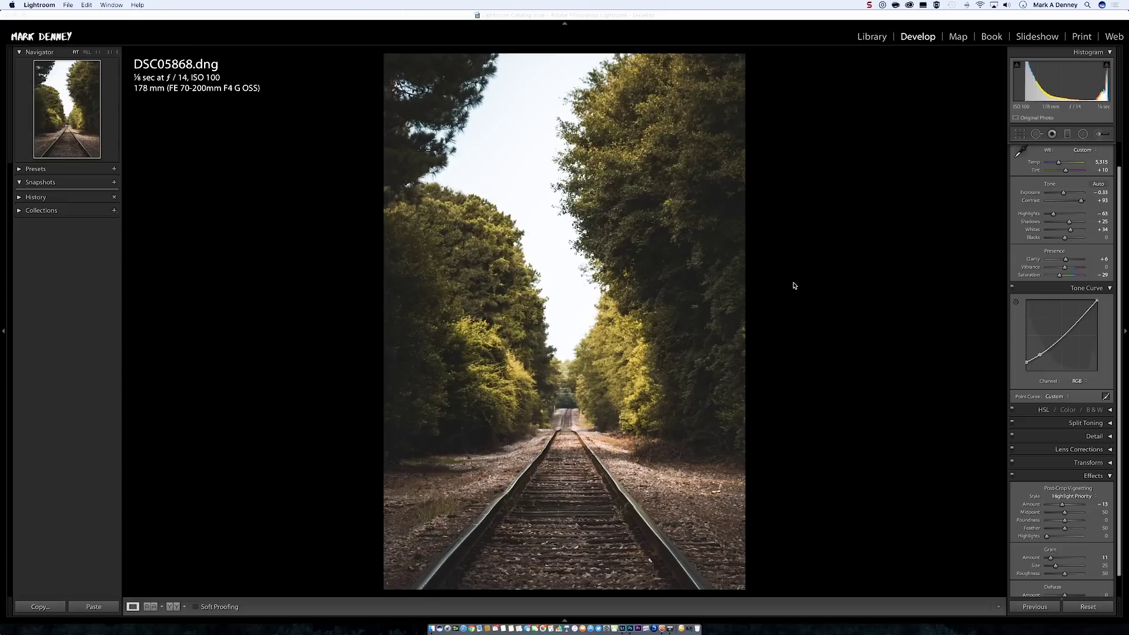
Synchronize the first railway photo's develop settings across all four photos in the Quick Collection.
{"action": "left_click", "coordinate": [872, 37]}
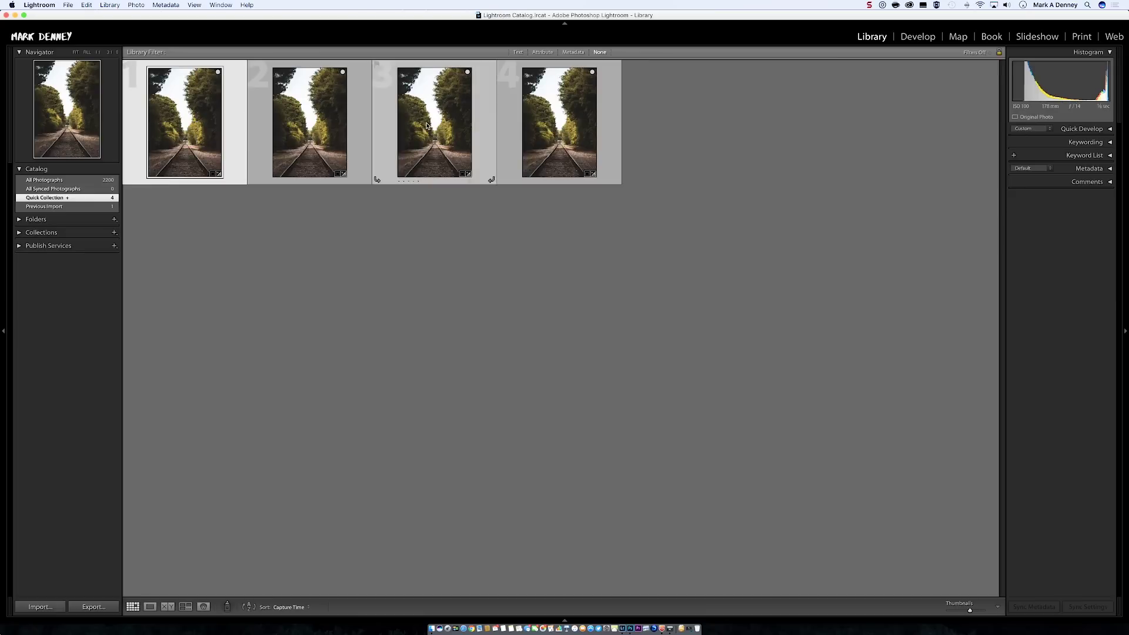
{"action": "left_click", "coordinate": [549, 138], "text": "shift"}
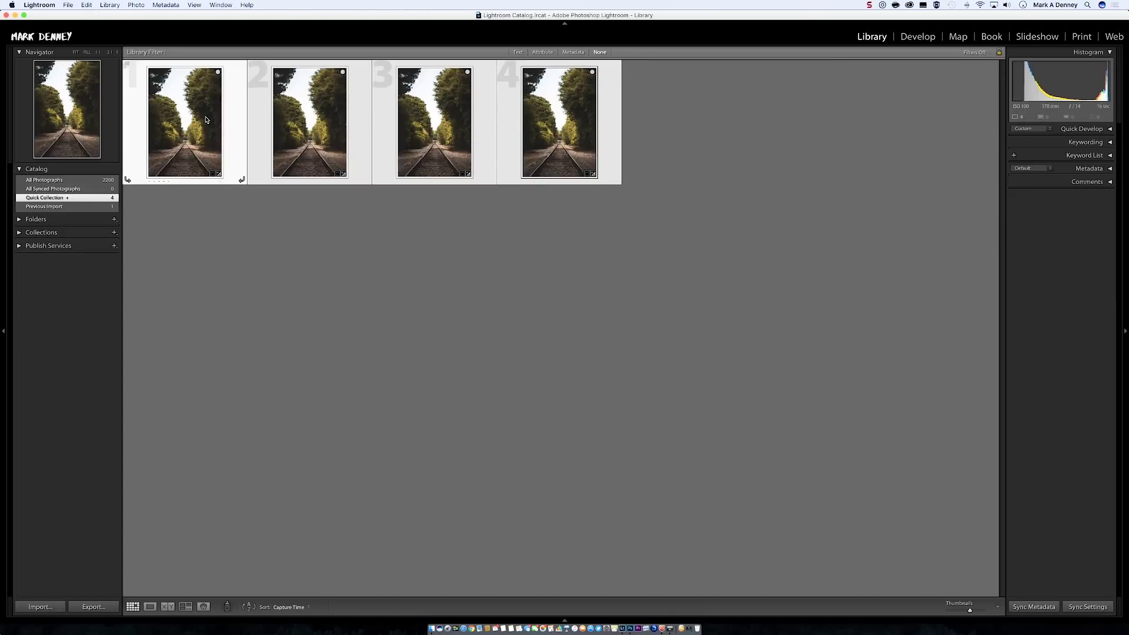
{"action": "right_click", "coordinate": [182, 122]}
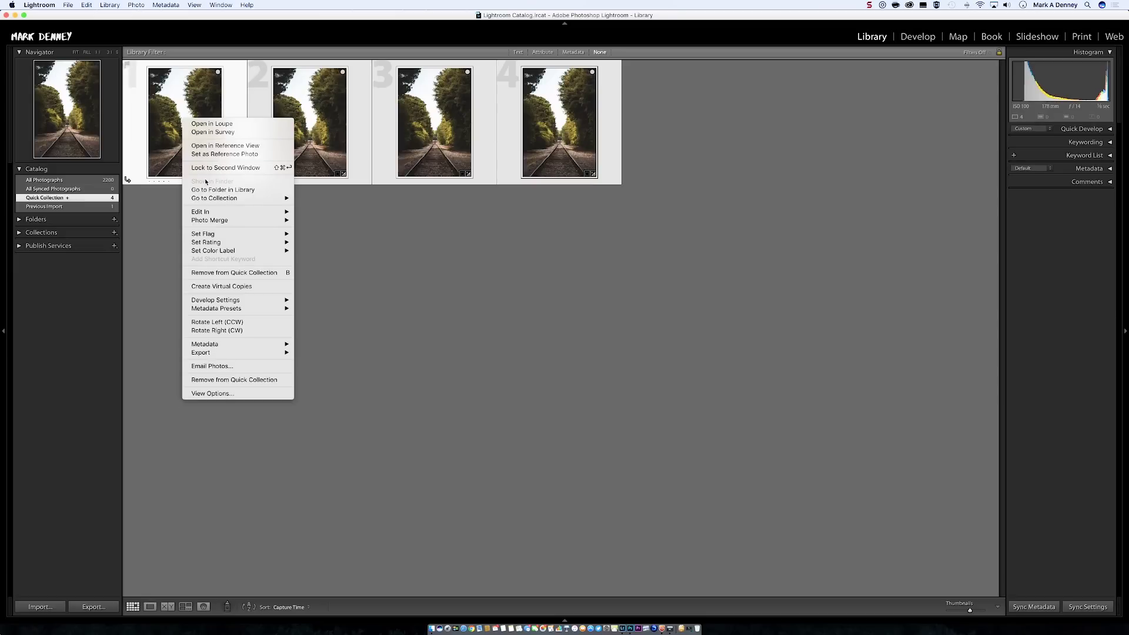
{"action": "mouse_move", "coordinate": [229, 302]}
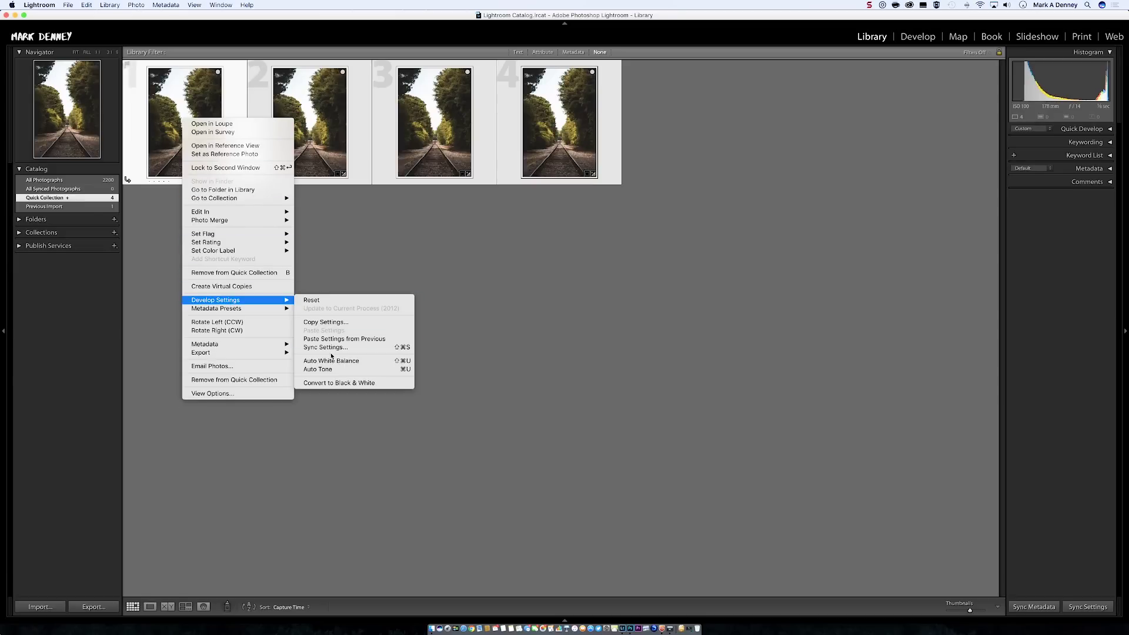
{"action": "left_click", "coordinate": [332, 348]}
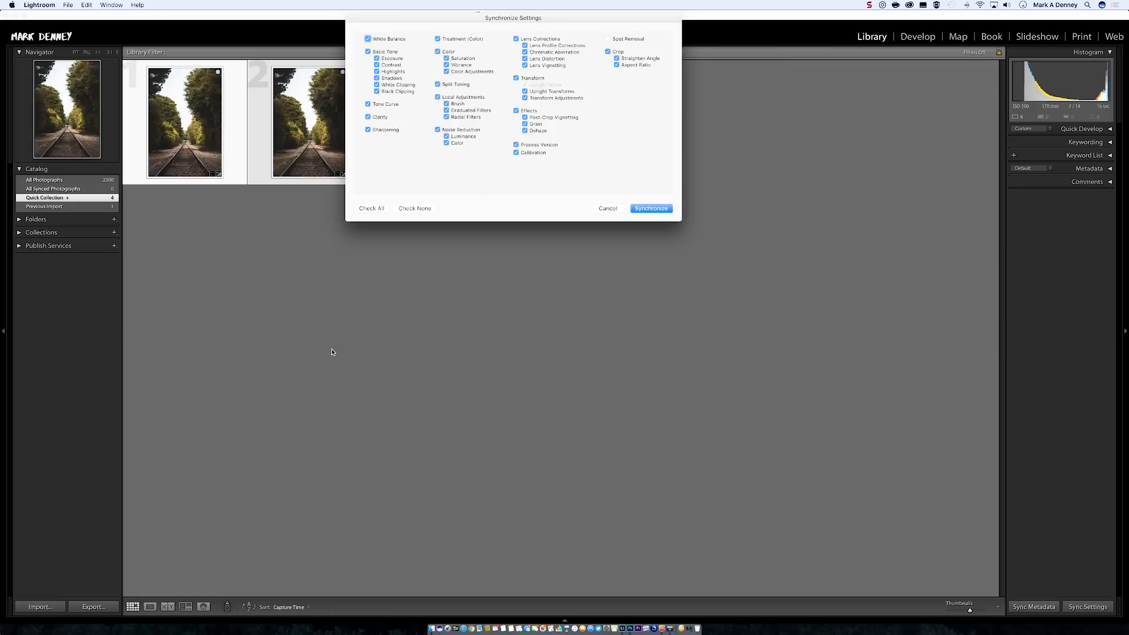
{"action": "left_click", "coordinate": [650, 208]}
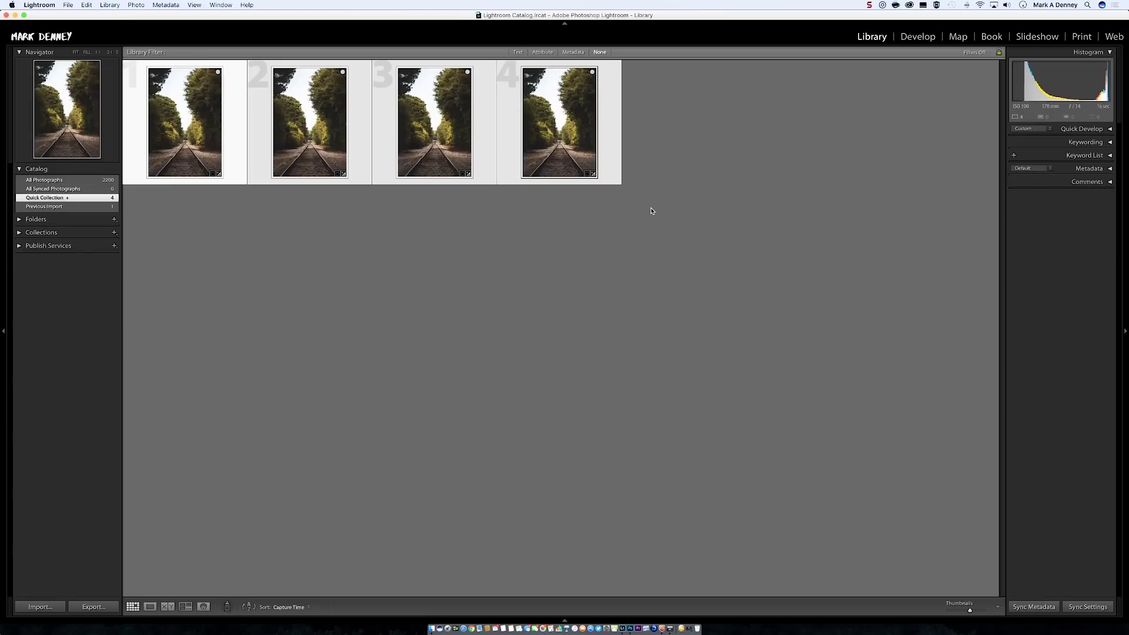
Open the four selected photos as layers in one Photoshop document and switch to Photoshop.
{"action": "right_click", "coordinate": [482, 141]}
{"action": "mouse_move", "coordinate": [521, 224]}
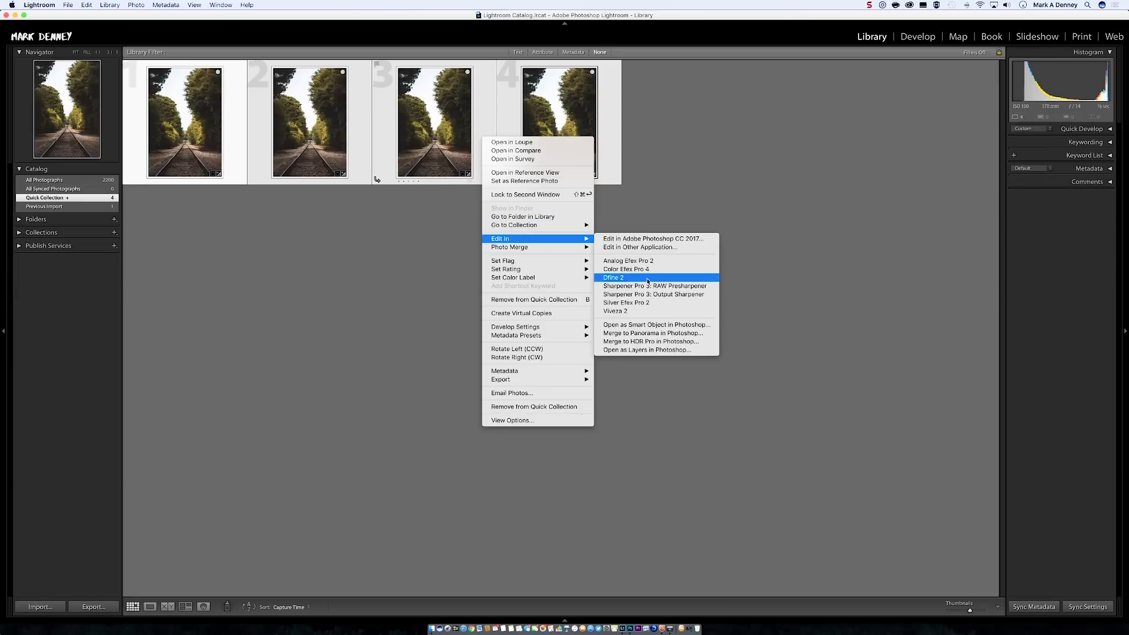
{"action": "left_click", "coordinate": [646, 352]}
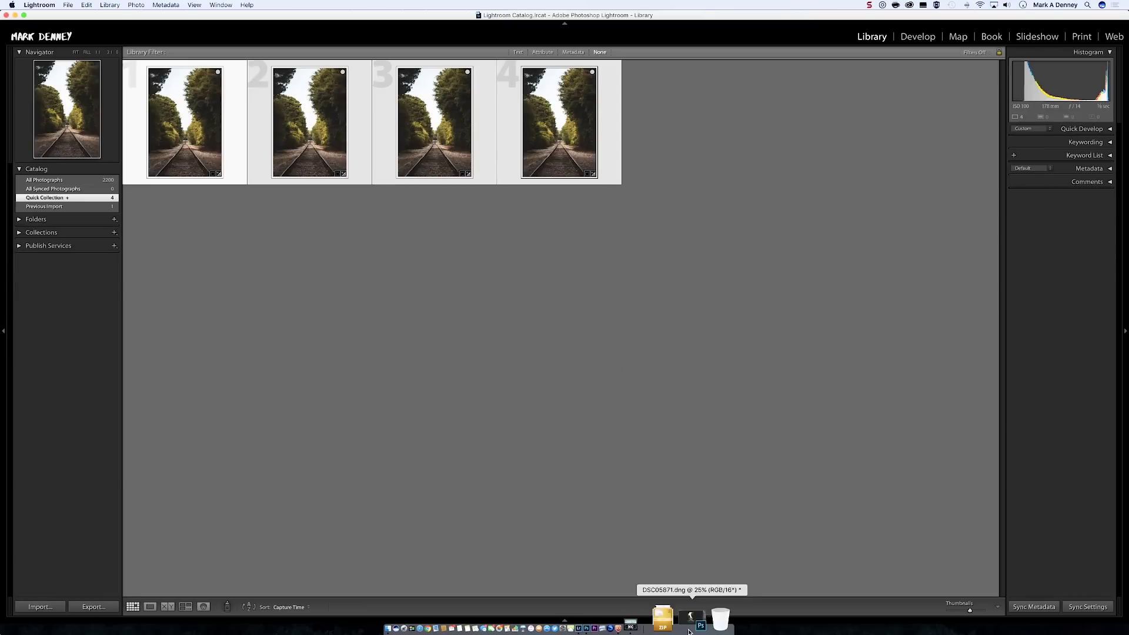
{"action": "left_click", "coordinate": [689, 631]}
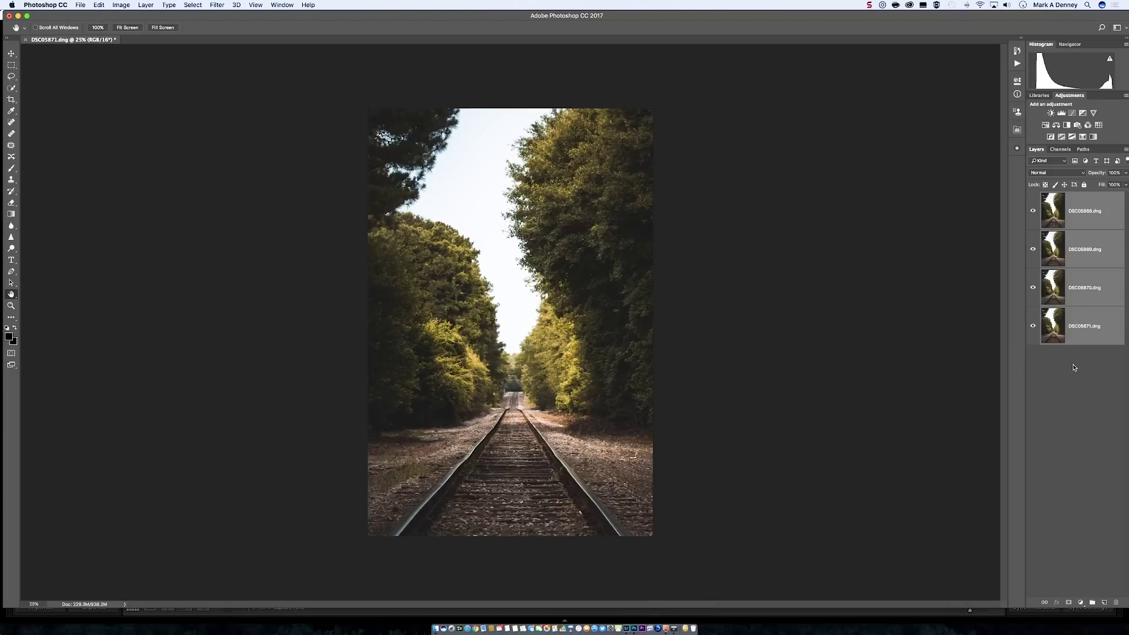
Auto-align all four photo layers using the Auto projection.
{"action": "left_click", "coordinate": [1097, 210]}
{"action": "left_click", "coordinate": [1096, 328], "text": "shift"}
{"action": "left_click", "coordinate": [100, 6]}
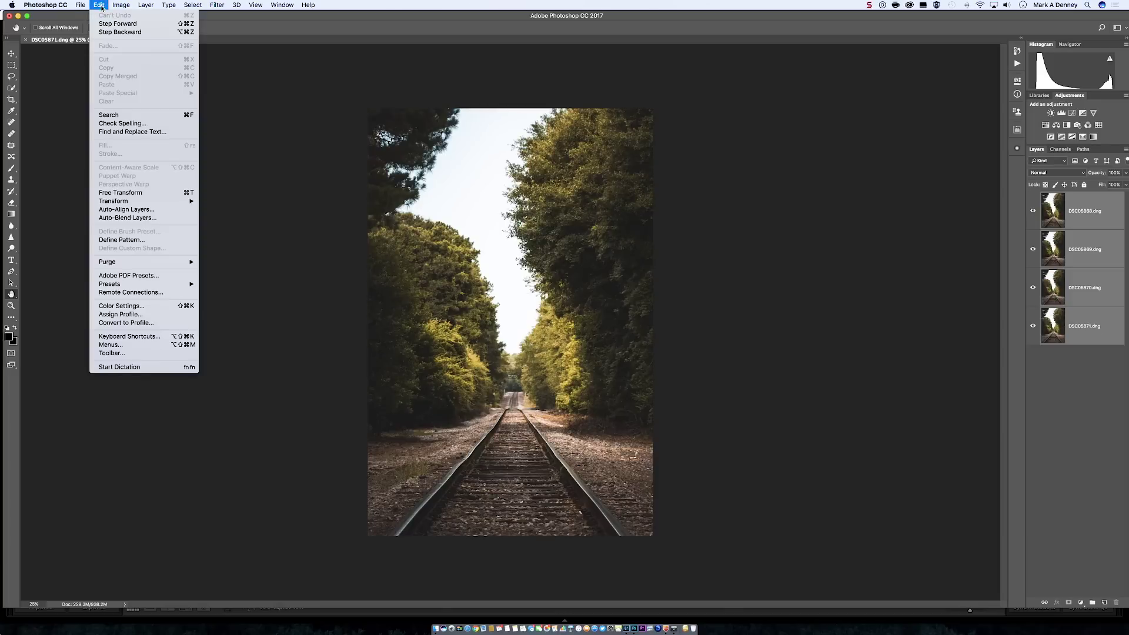
{"action": "left_click", "coordinate": [116, 210]}
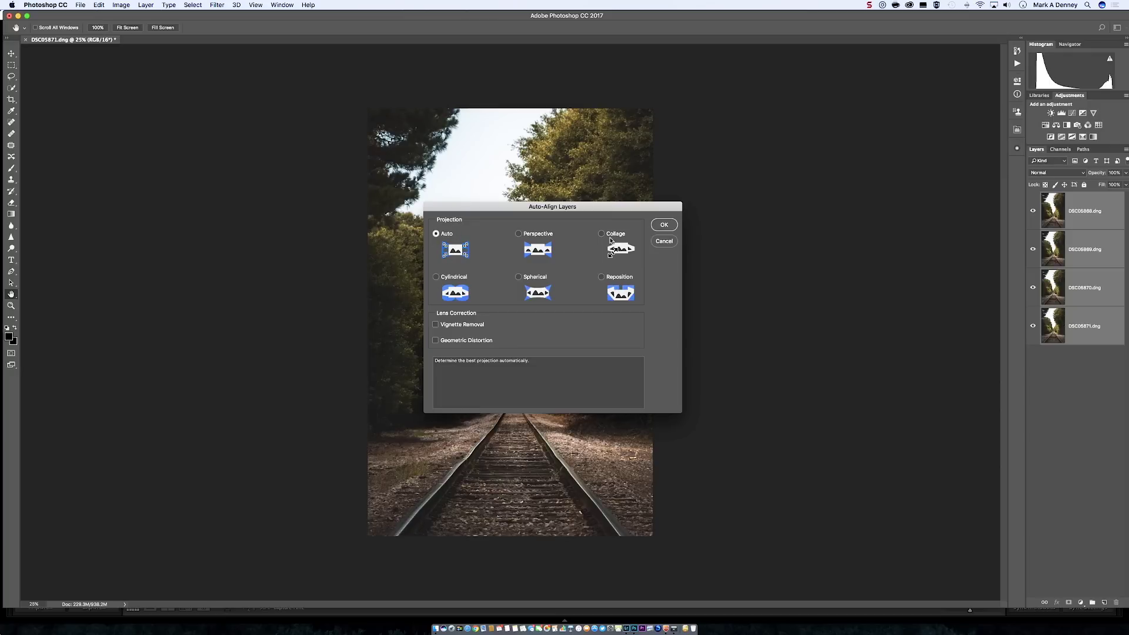
{"action": "left_click", "coordinate": [663, 225]}
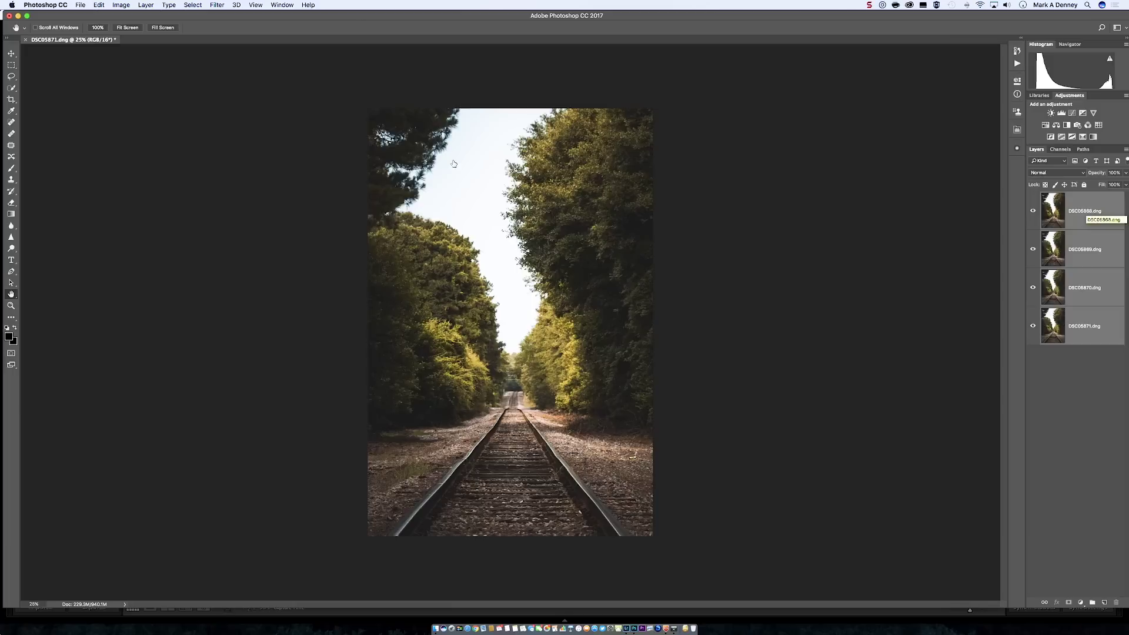
Auto-blend the four layers as Stack Images with Seamless Tones and Colors and Content Aware Fill Transparent Areas.
{"action": "left_click", "coordinate": [100, 6]}
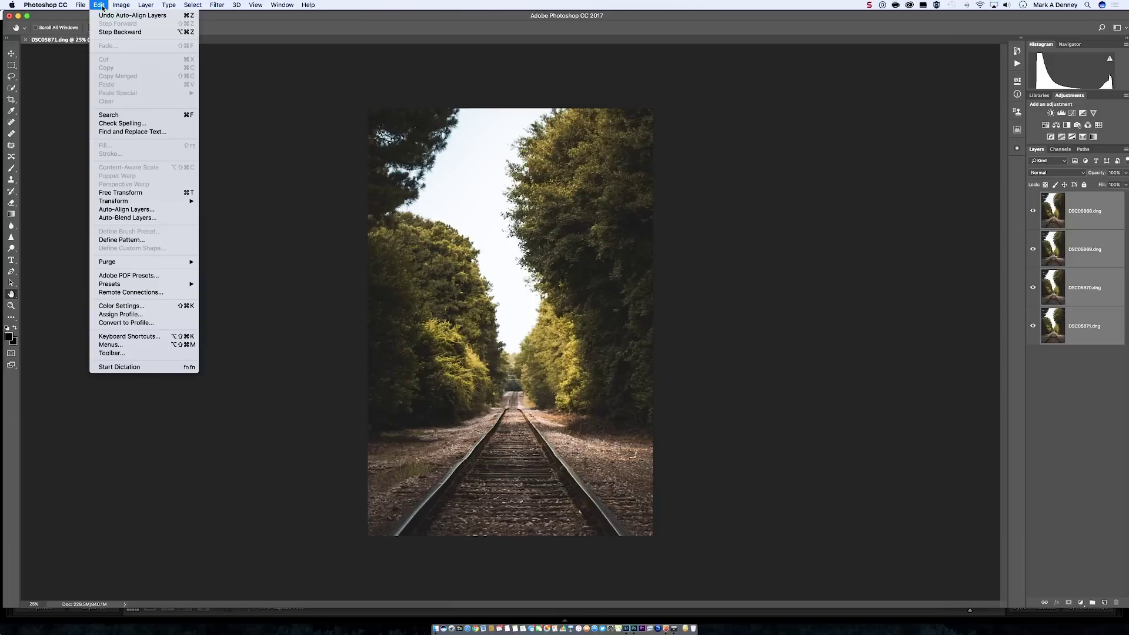
{"action": "left_click", "coordinate": [116, 218]}
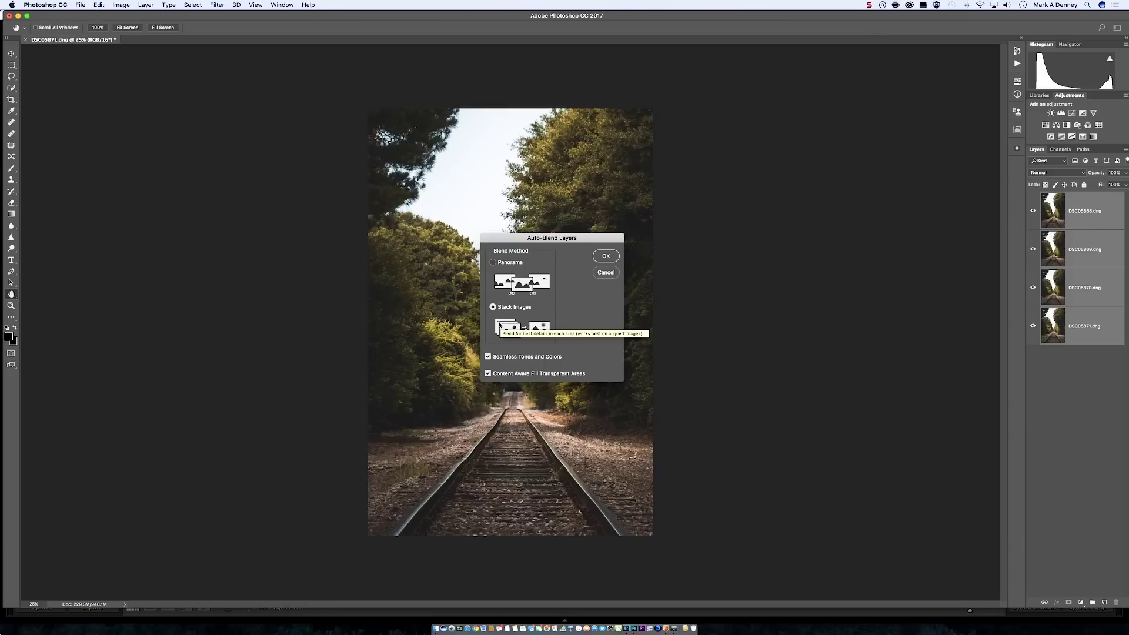
{"action": "left_click", "coordinate": [607, 257]}
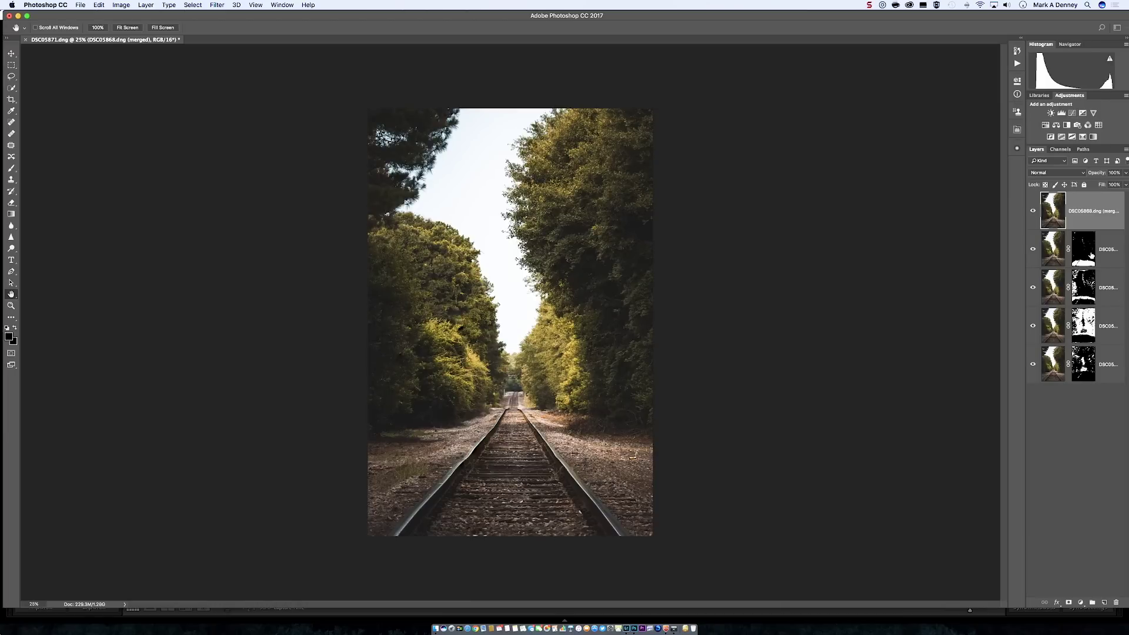
Hide all the layers and toggle the merged layer's visibility to inspect it on its own.
{"action": "left_click", "coordinate": [1033, 364]}
{"action": "left_click", "coordinate": [1032, 325]}
{"action": "left_click", "coordinate": [1033, 287]}
{"action": "left_click", "coordinate": [1035, 250]}
{"action": "left_click", "coordinate": [1034, 211]}
{"action": "left_click", "coordinate": [1033, 211]}
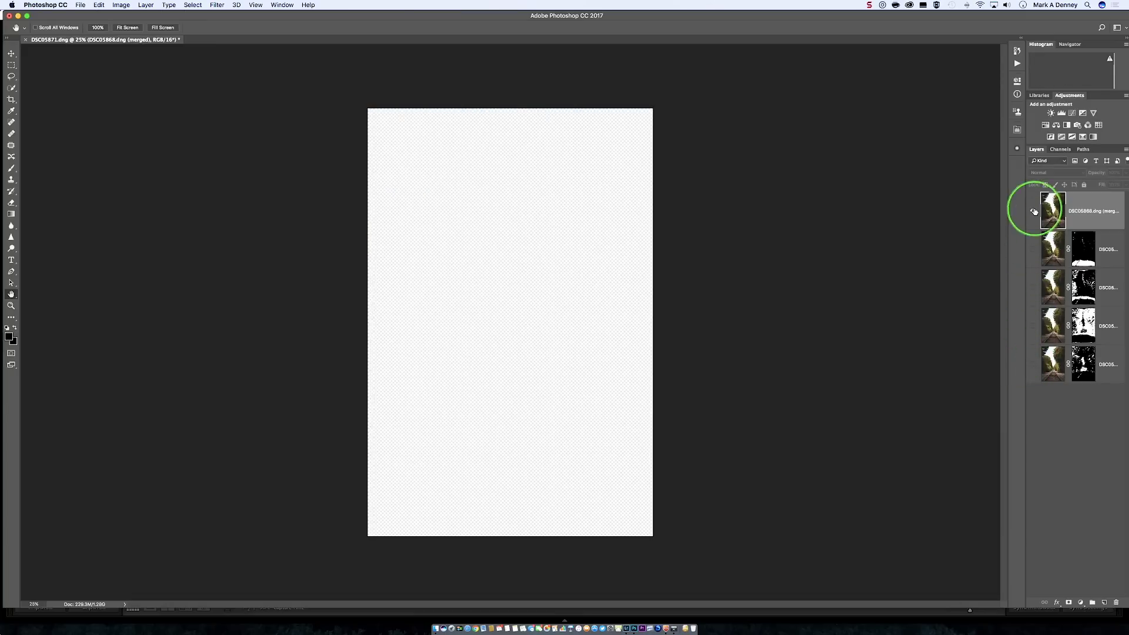
{"action": "left_click", "coordinate": [1033, 211]}
{"action": "left_click", "coordinate": [1034, 211]}
{"action": "left_click", "coordinate": [1034, 211]}
Reveal the masked layers one by one to examine each one's contribution, rehide the lowest, and show the merged layer.
{"action": "left_click", "coordinate": [1034, 252]}
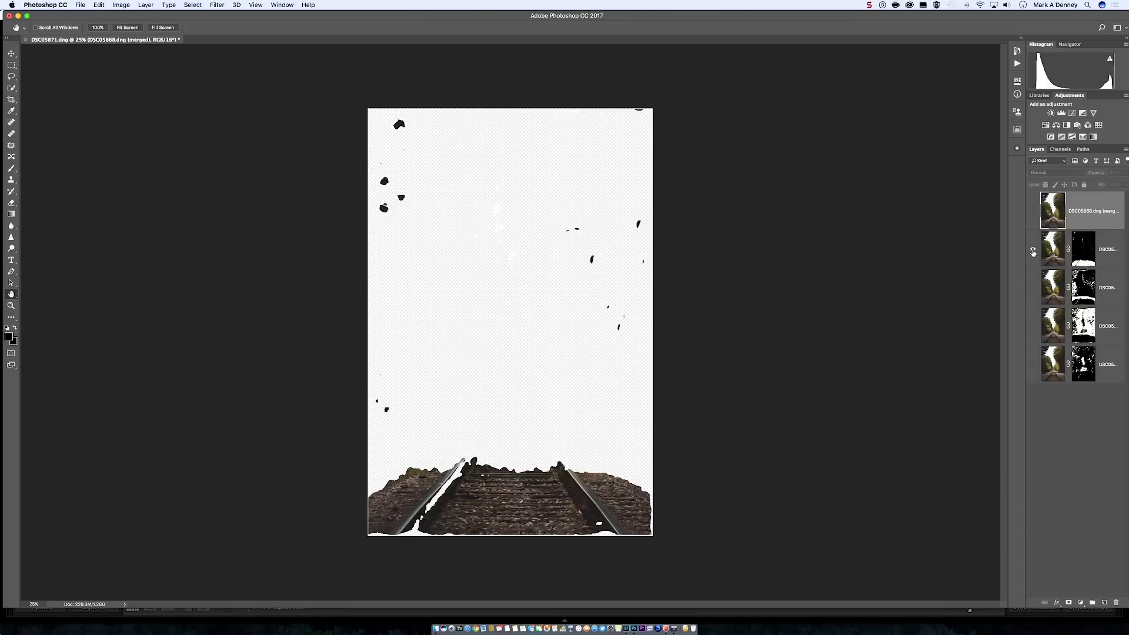
{"action": "left_click", "coordinate": [1033, 291]}
{"action": "left_click", "coordinate": [1033, 325]}
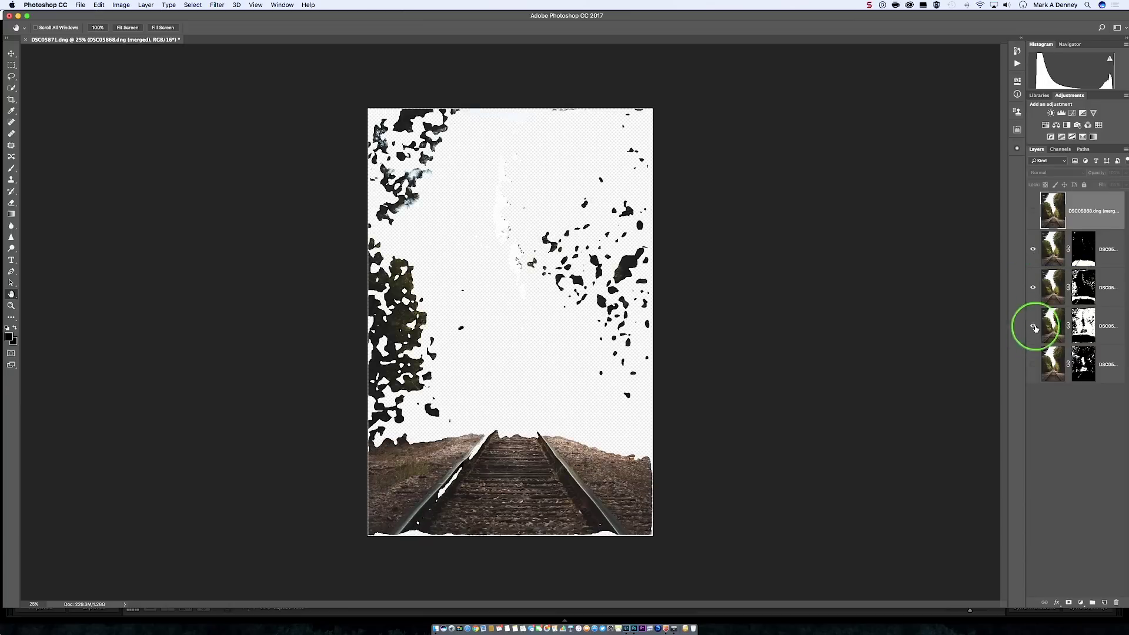
{"action": "left_click", "coordinate": [1033, 365]}
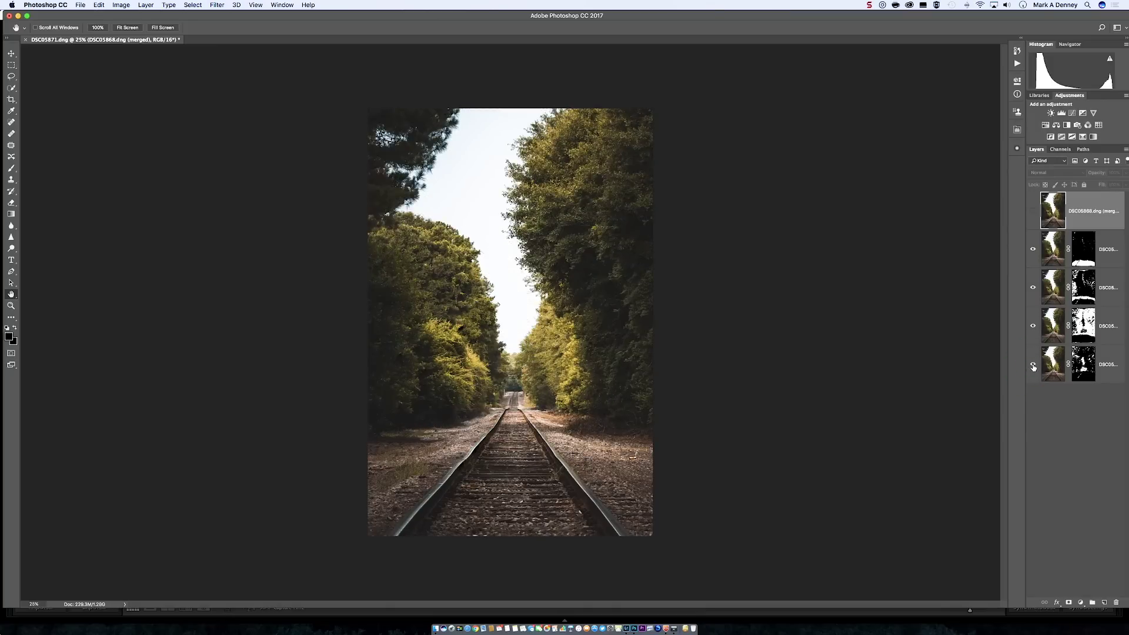
{"action": "left_click", "coordinate": [1033, 366]}
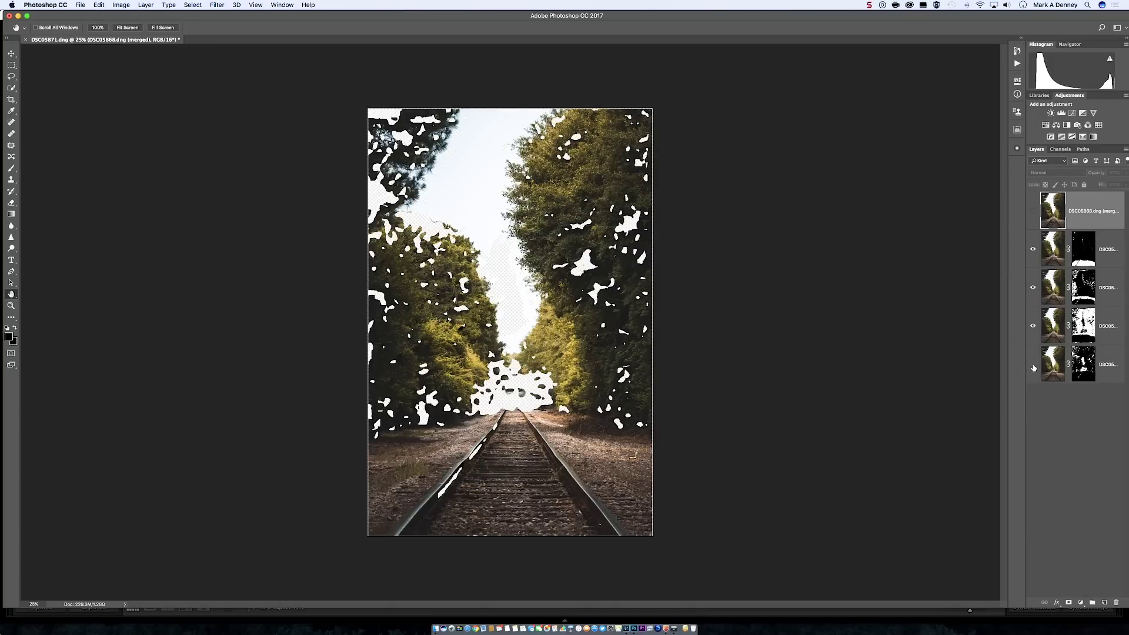
{"action": "left_click", "coordinate": [1034, 211]}
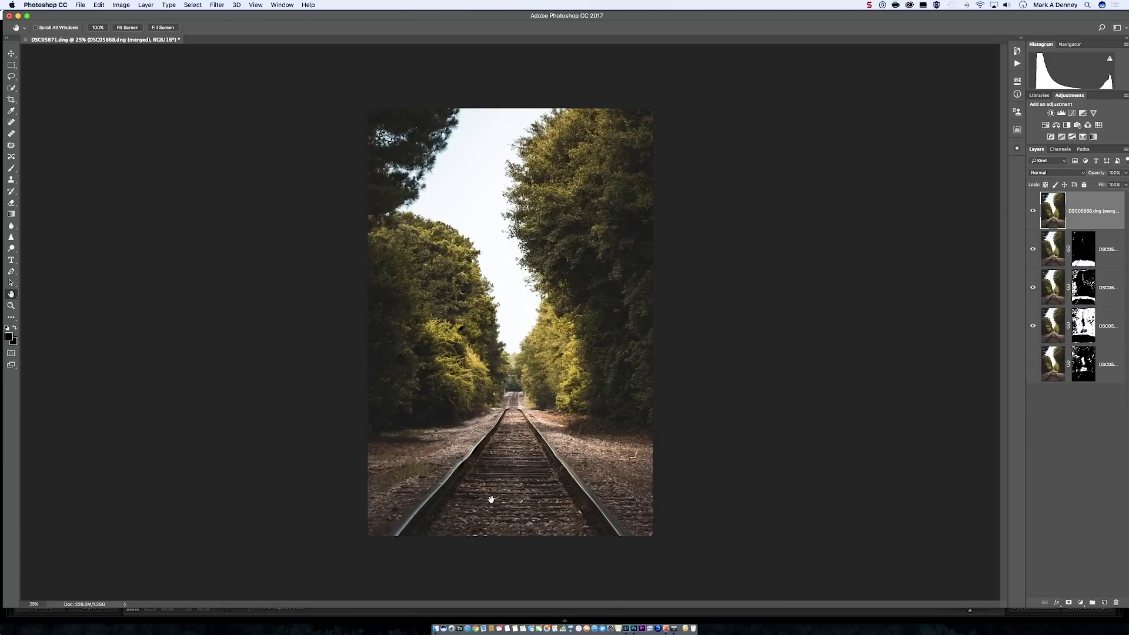
Examine the merged image at 100% from the foreground tracks to the distant trees, returning to the full view at 25%.
{"action": "key", "text": "super+equal"}
{"action": "key", "text": "super+equal"}
{"action": "key", "text": "super+equal"}
{"action": "key", "text": "super+equal"}
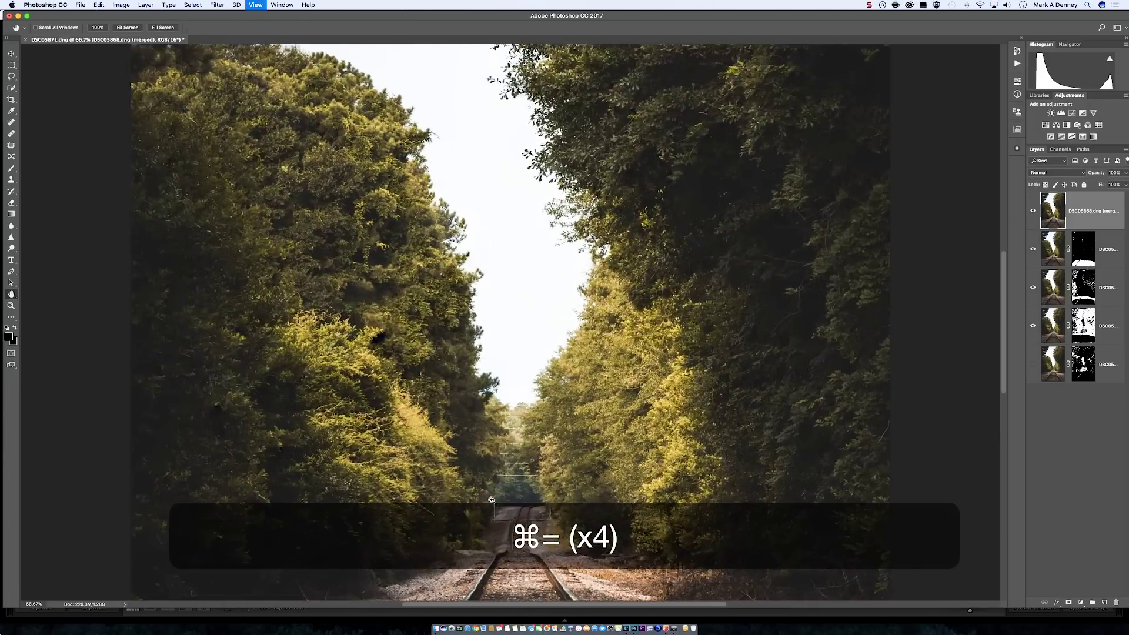
{"action": "key", "text": "super+equal"}
{"action": "scroll", "coordinate": [491, 499], "scroll_direction": "down", "scroll_amount": 10}
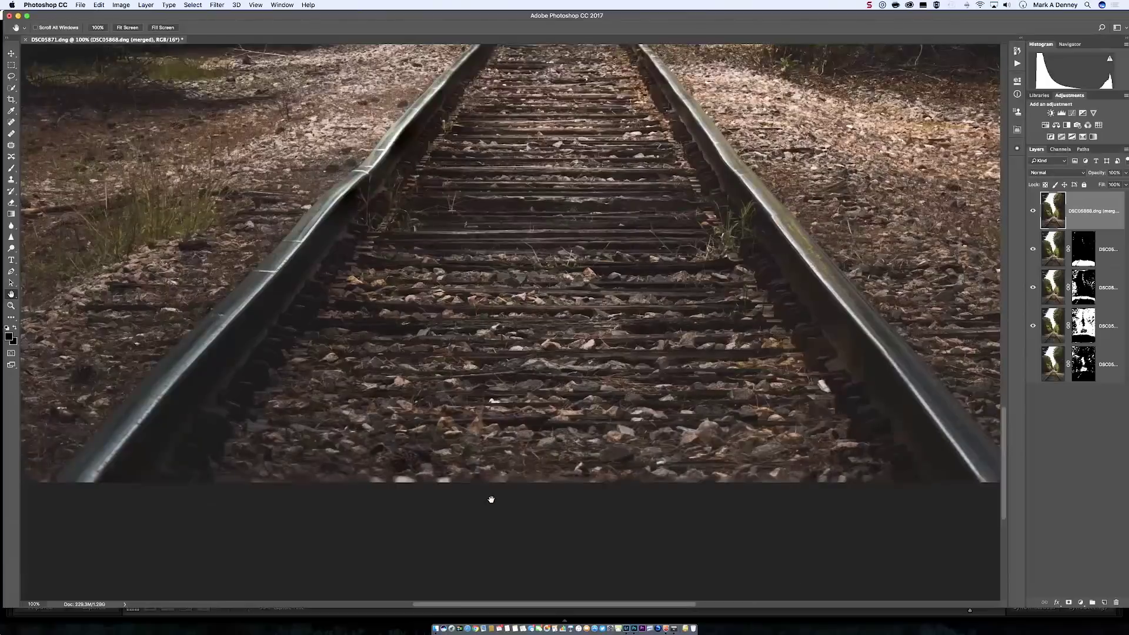
{"action": "scroll", "coordinate": [491, 499], "scroll_direction": "up", "scroll_amount": 10}
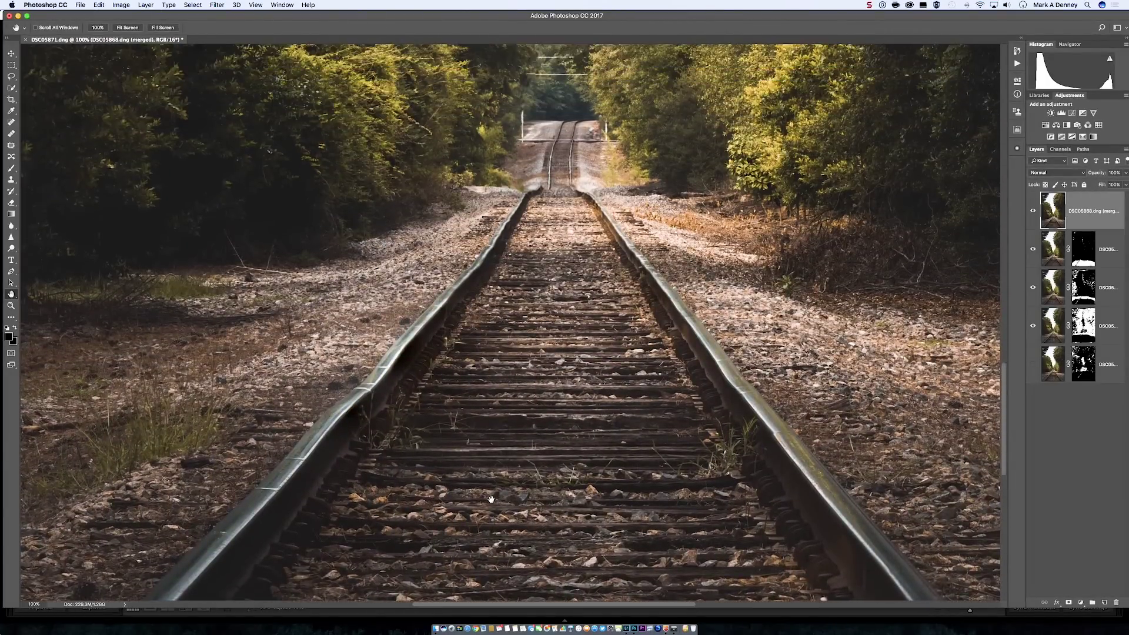
{"action": "scroll", "coordinate": [492, 500], "scroll_direction": "up", "scroll_amount": 10}
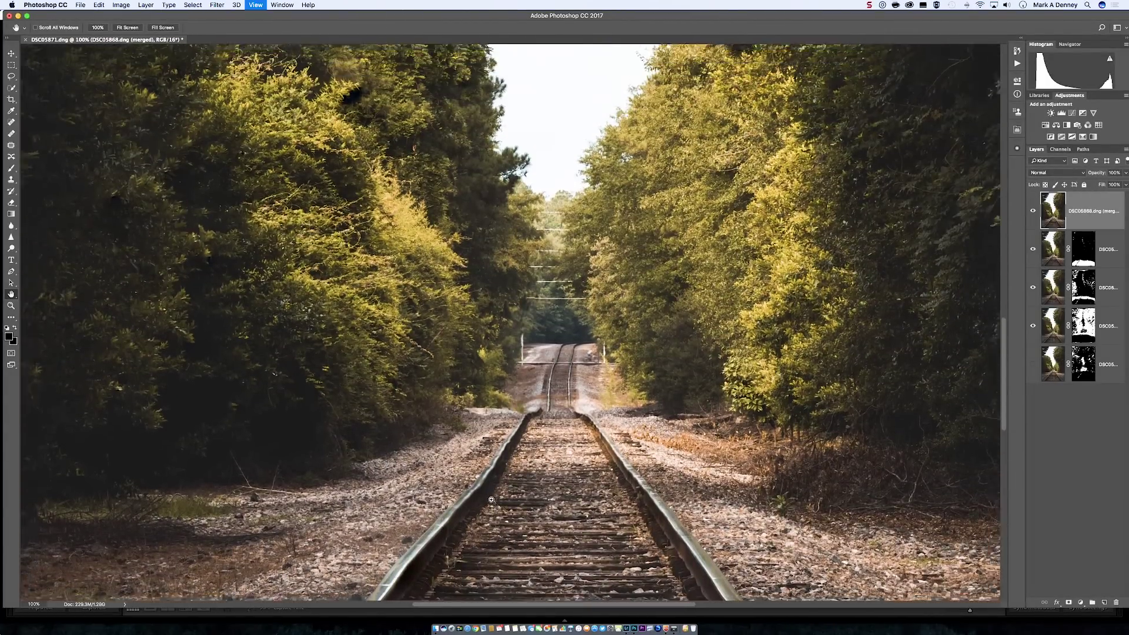
{"action": "key", "text": "super+minus"}
{"action": "key", "text": "super+minus"}
{"action": "key", "text": "super+minus"}
{"action": "key", "text": "super+minus"}
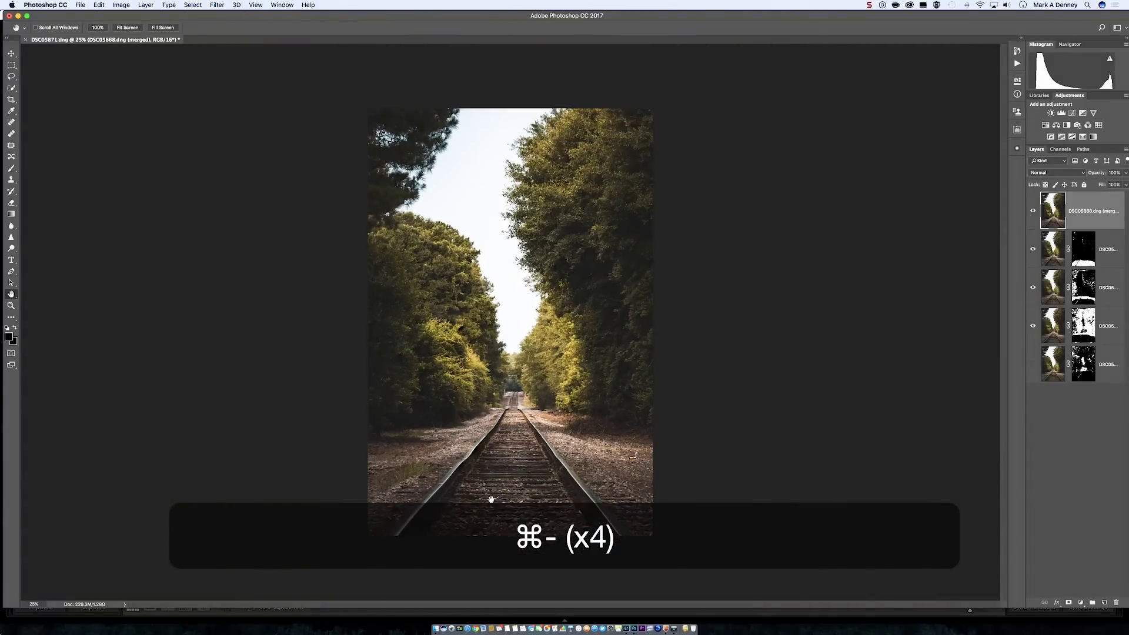